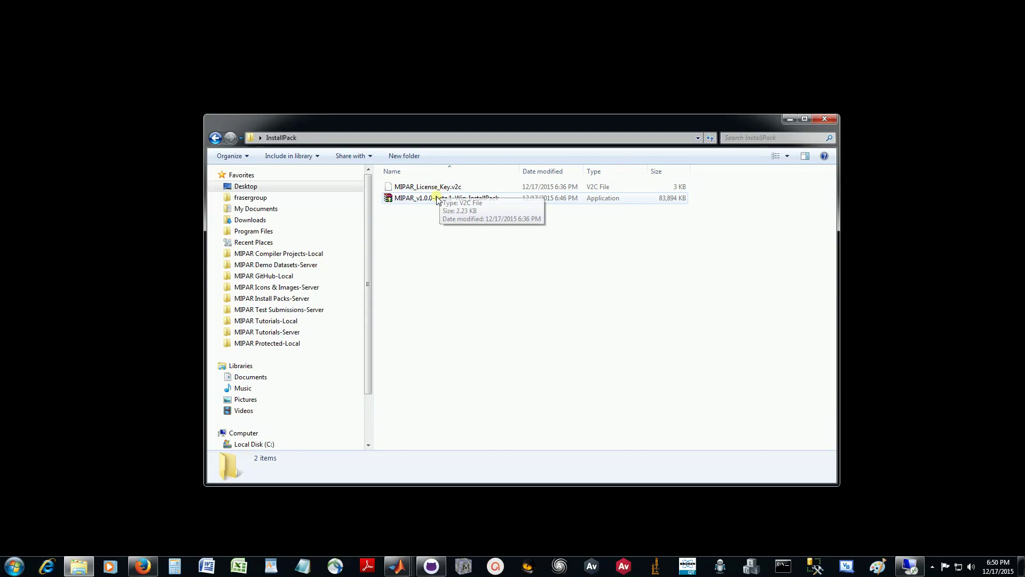
Self-extract the MIPAR_v1.0.0-beta.1-Win_InstallPack and open its new folder of nine installer files
{"action": "double_click", "coordinate": [464, 200]}
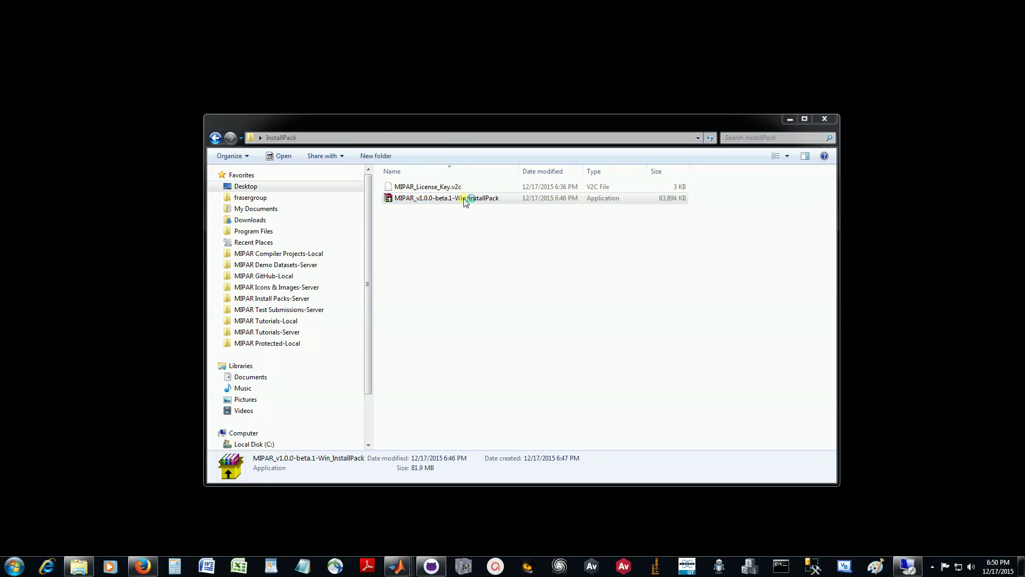
{"action": "left_click", "coordinate": [553, 372]}
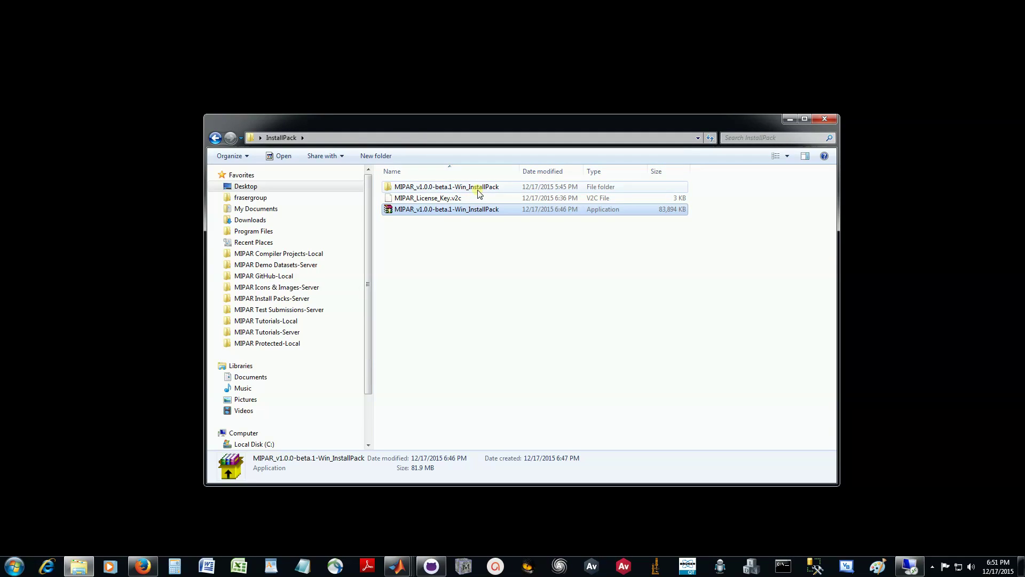
{"action": "double_click", "coordinate": [479, 188]}
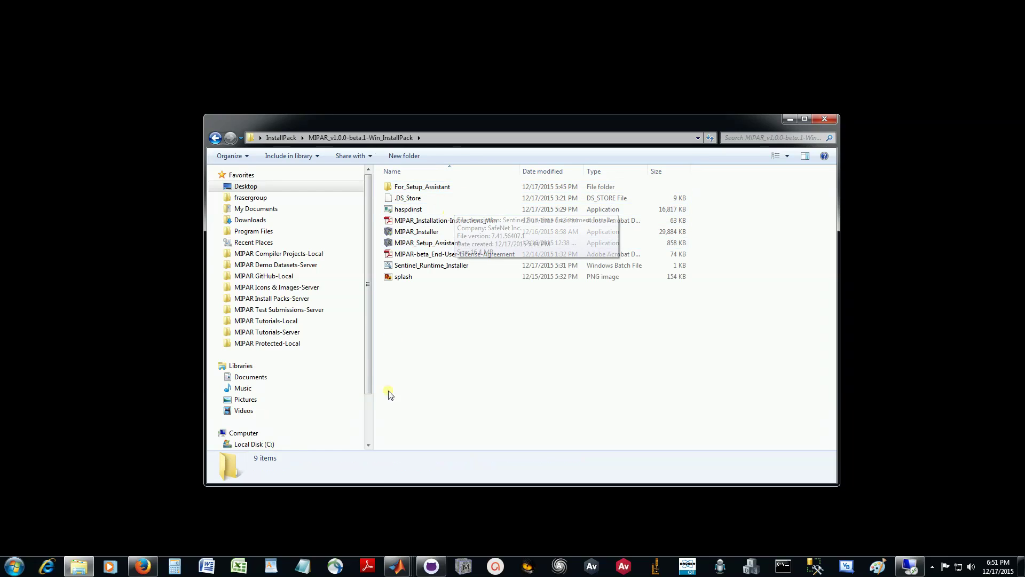
Open MIPAR_Installation-Instructions_Win.pdf in Adobe Reader and move the install pack folder to its right
{"action": "left_click", "coordinate": [368, 566]}
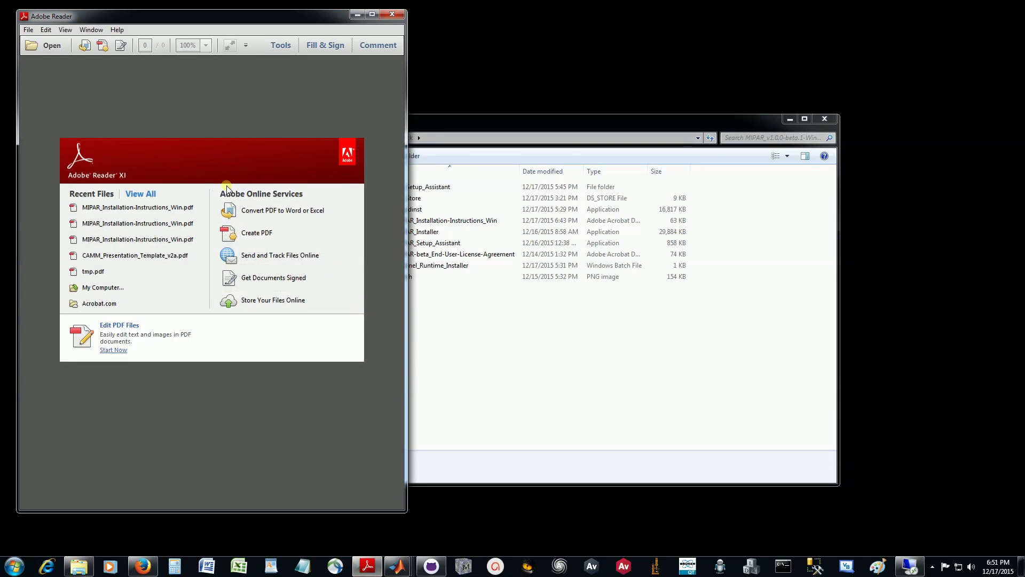
{"action": "left_click", "coordinate": [30, 31]}
{"action": "left_click", "coordinate": [47, 39]}
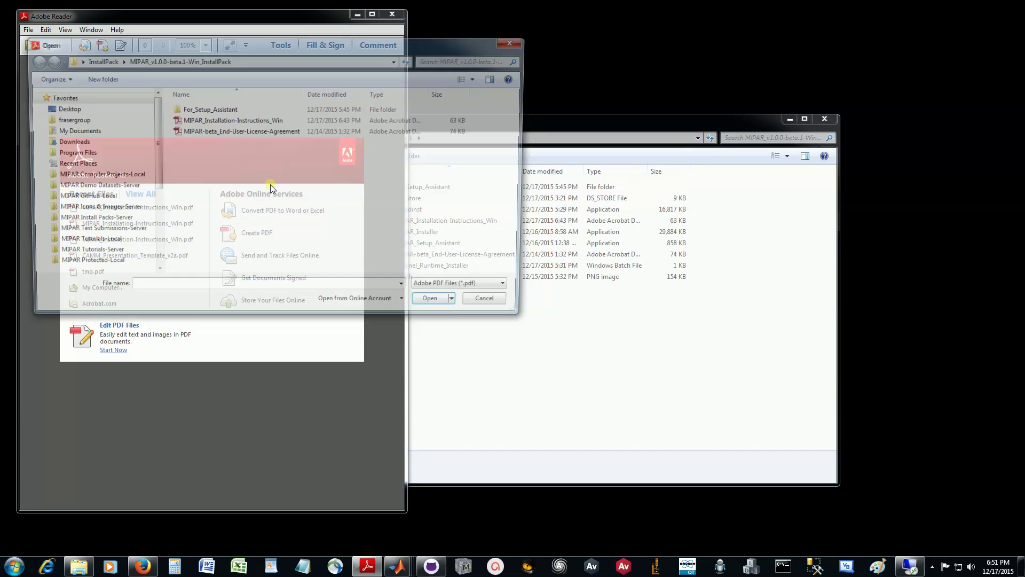
{"action": "double_click", "coordinate": [264, 120]}
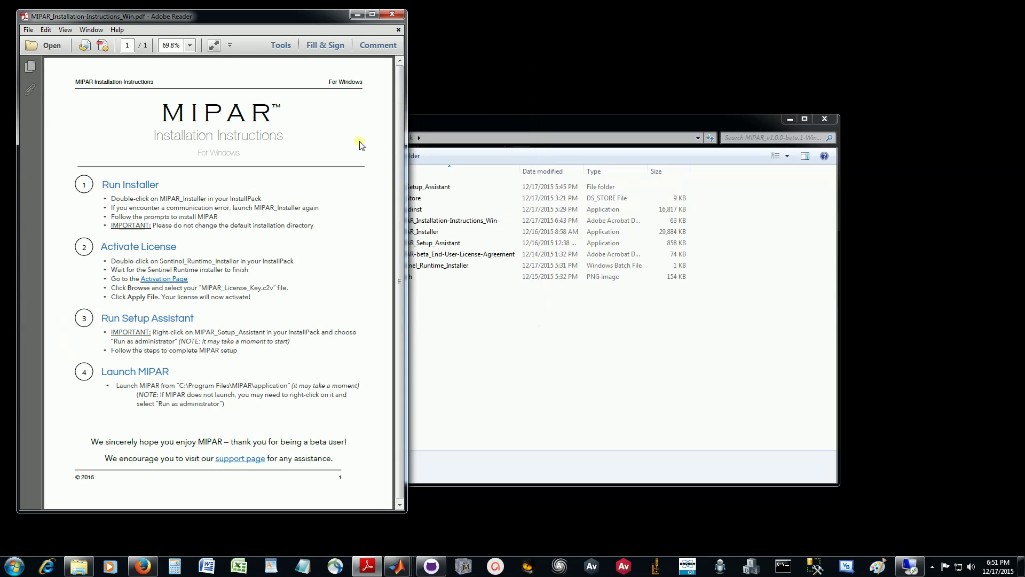
{"action": "left_click", "coordinate": [440, 123]}
{"action": "left_click_drag", "start_coordinate": [440, 123], "coordinate": [562, 118]}
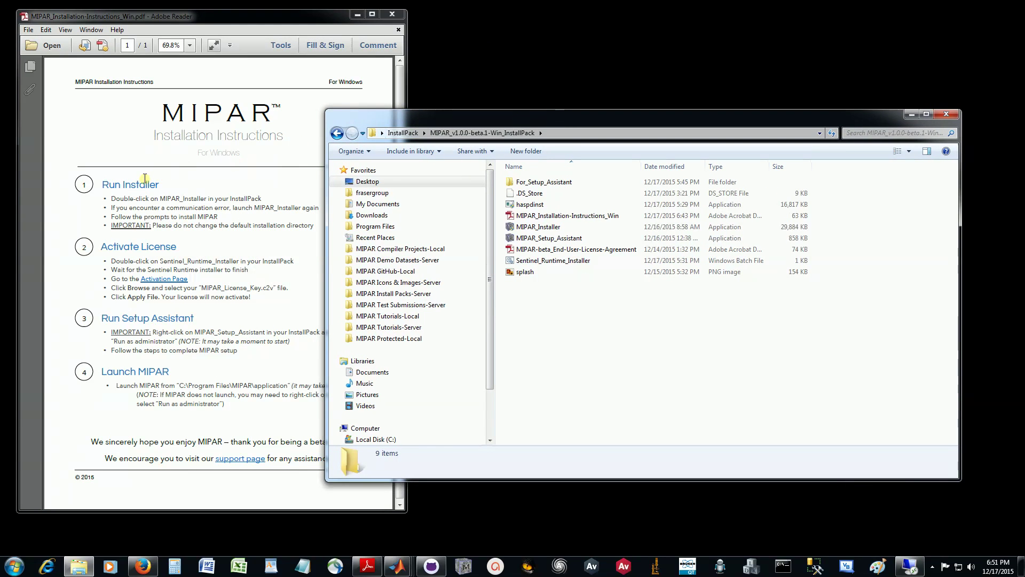
Run MIPAR_Installer, keep C:\Program Files\MIPAR, and enable 'Add a shortcut to the desktop'
{"action": "left_click", "coordinate": [546, 229]}
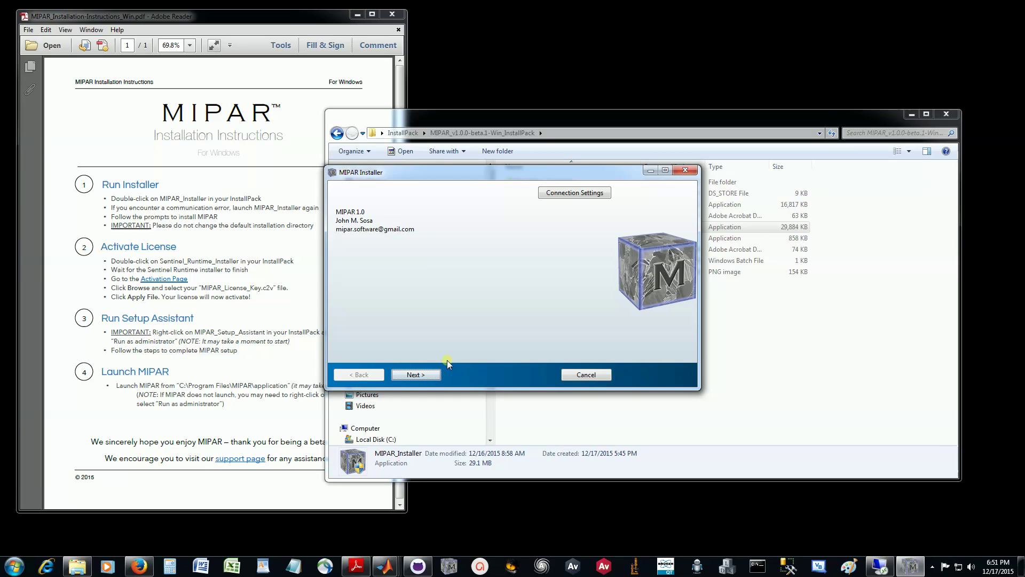
{"action": "key", "text": "Return"}
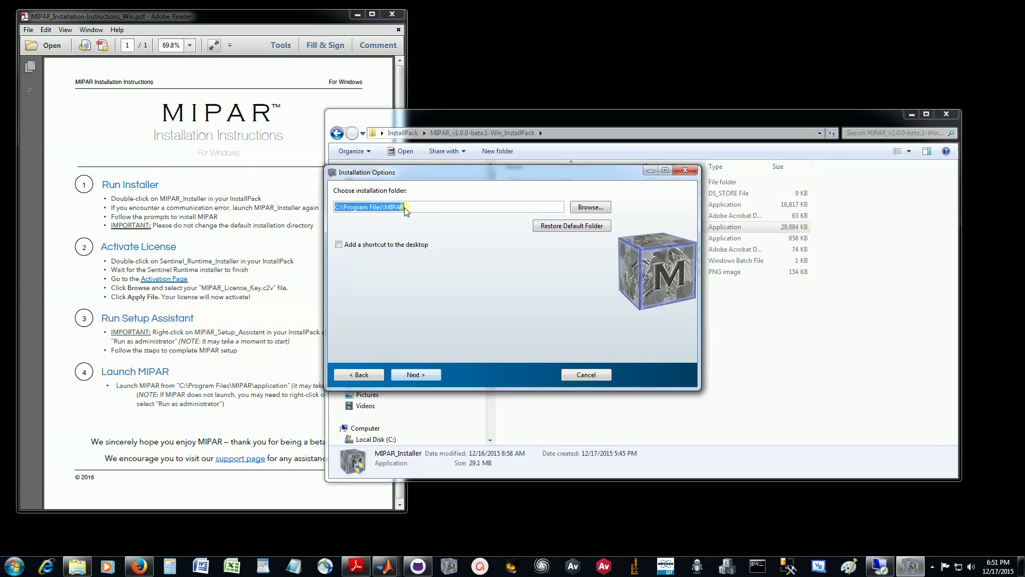
{"action": "left_click", "coordinate": [411, 245]}
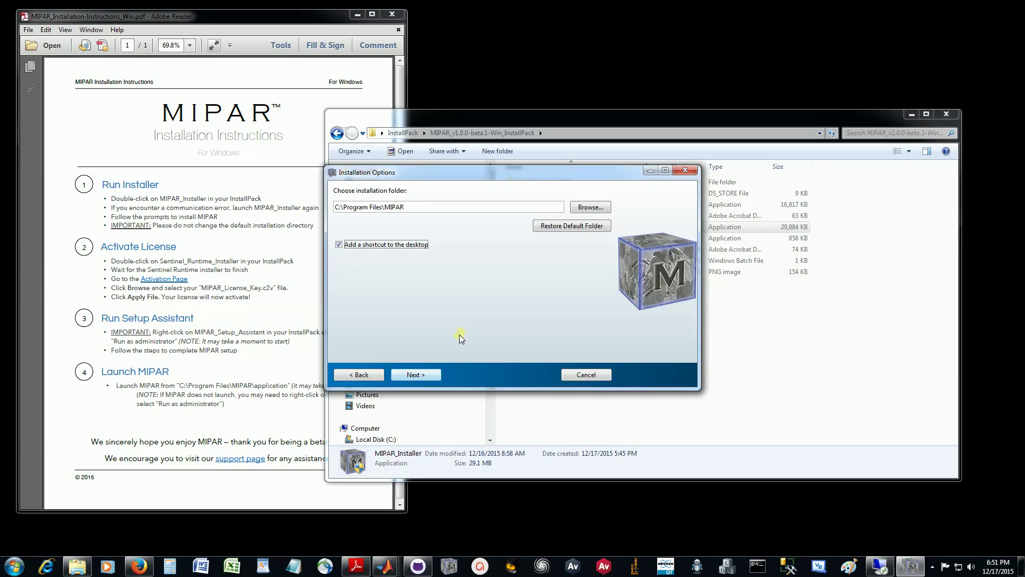
{"action": "left_click", "coordinate": [415, 374]}
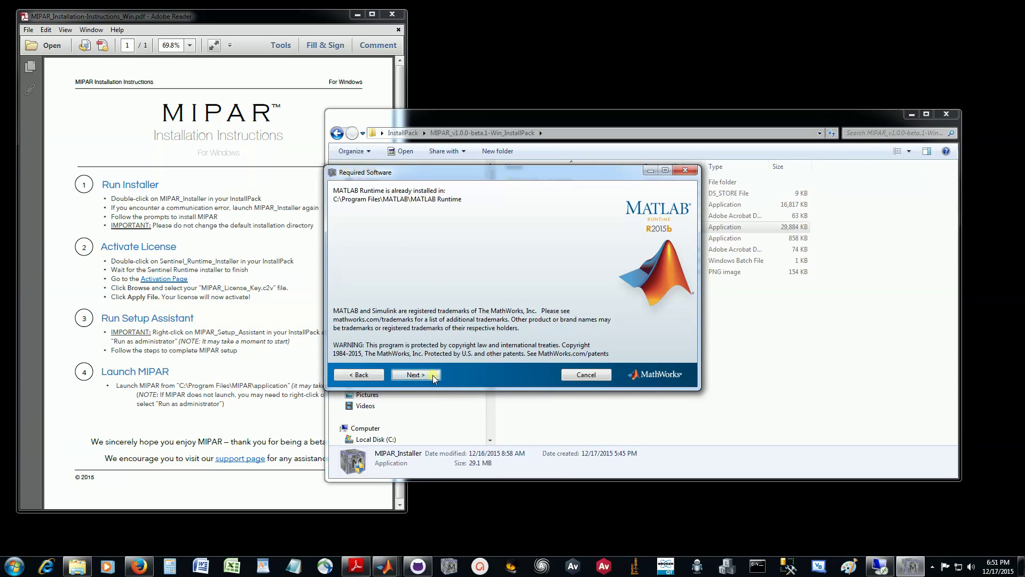
Proceed past Required Software, install MIPAR, and finish the installer once it succeeds
{"action": "left_click", "coordinate": [416, 375]}
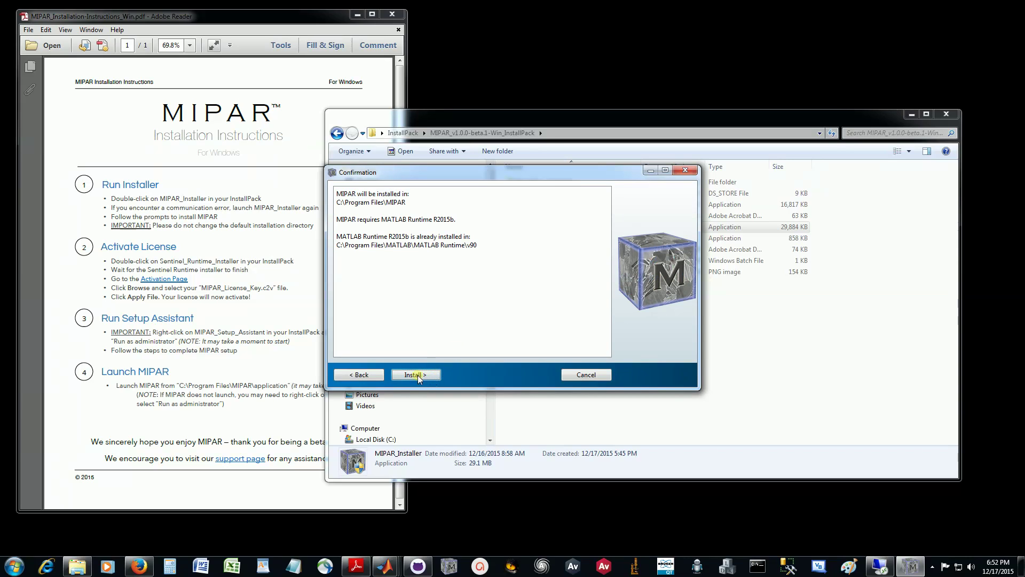
{"action": "left_click", "coordinate": [420, 376]}
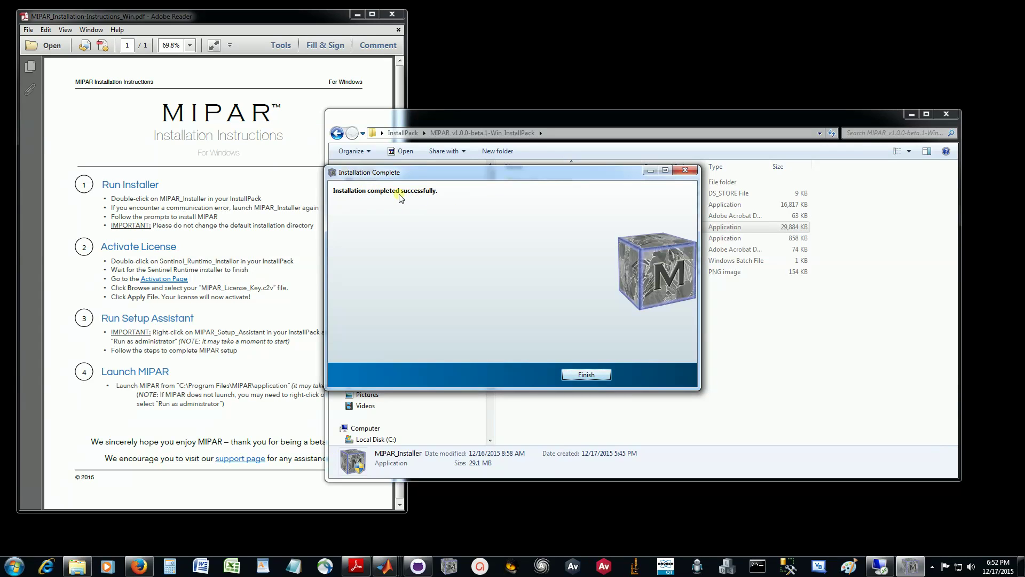
{"action": "left_click", "coordinate": [586, 374]}
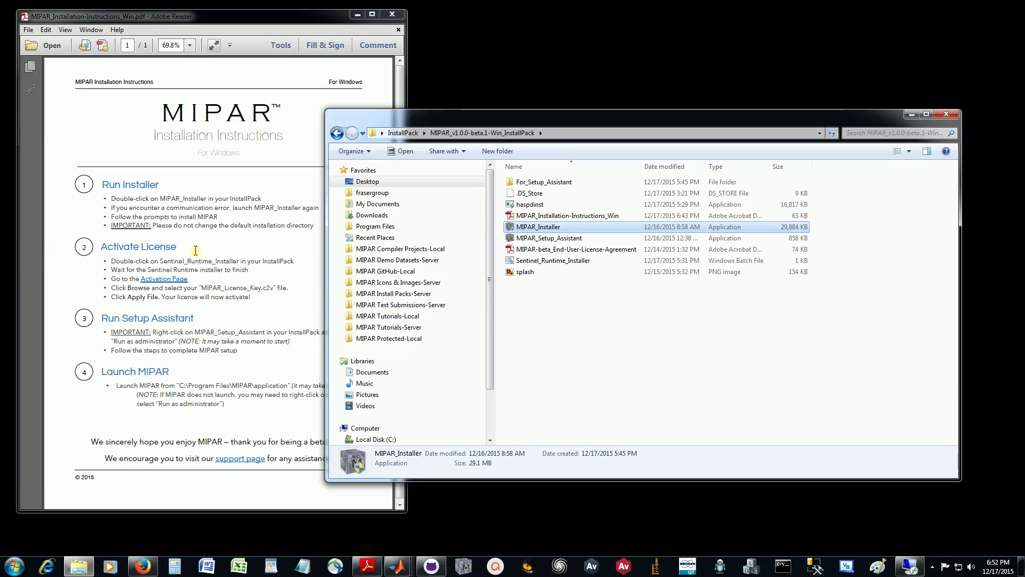
Run the Sentinel_Runtime_Installer batch file so haspdinst -install completes
{"action": "double_click", "coordinate": [563, 264]}
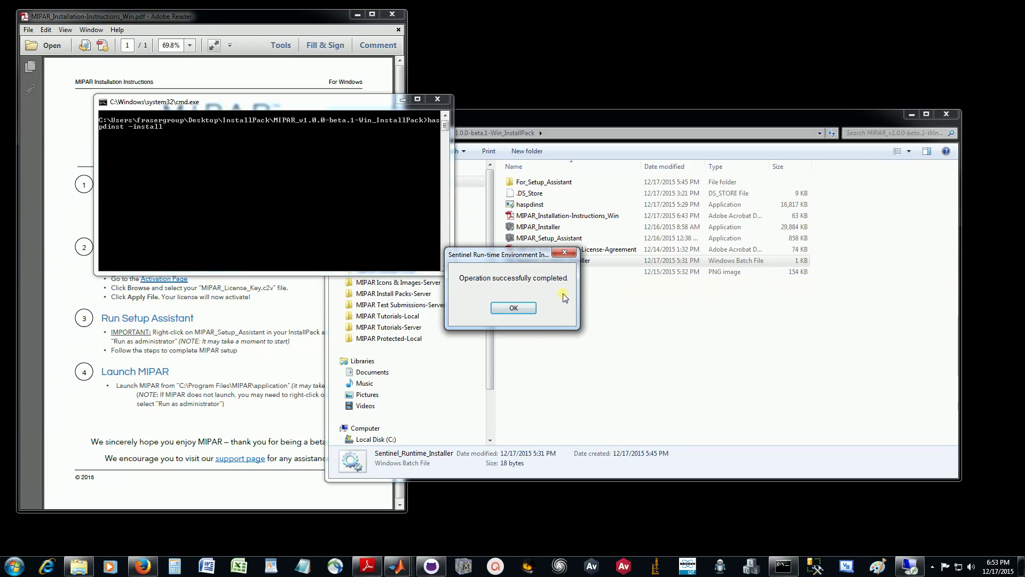
Dismiss the Sentinel success message and follow the PDF's Activation Page link to Admin Control Center
{"action": "left_click", "coordinate": [513, 307]}
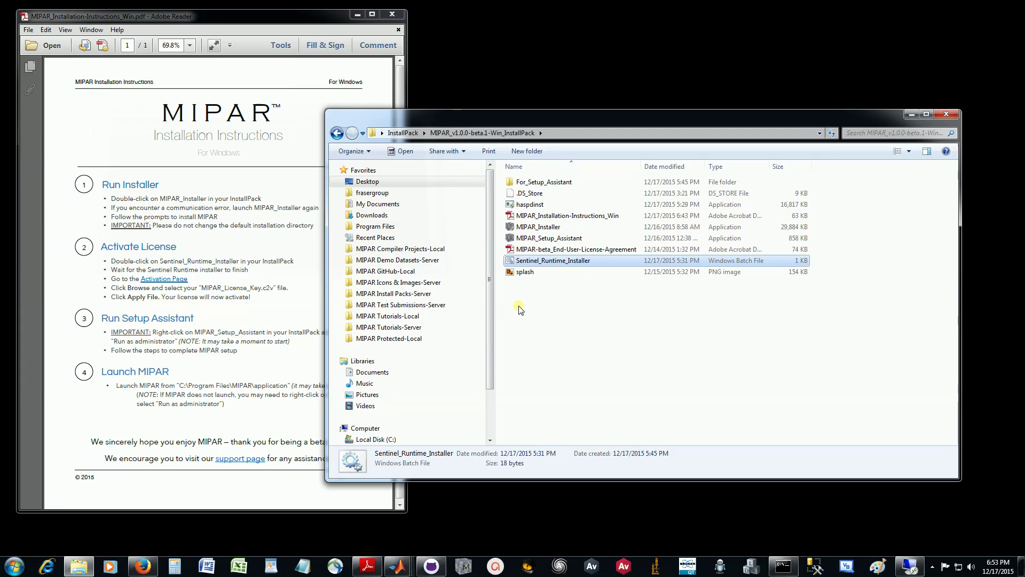
{"action": "left_click", "coordinate": [257, 280]}
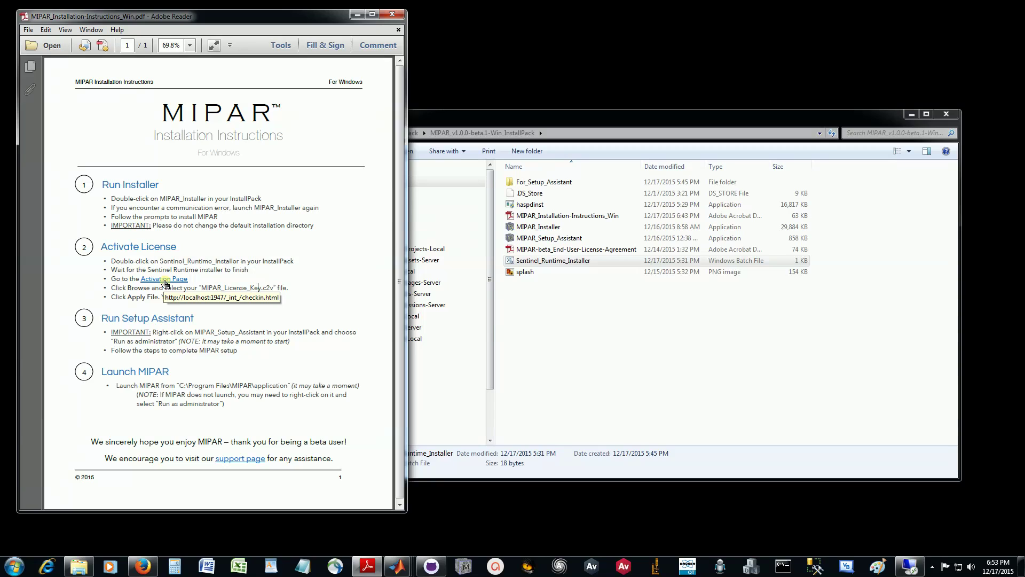
{"action": "left_click", "coordinate": [165, 280]}
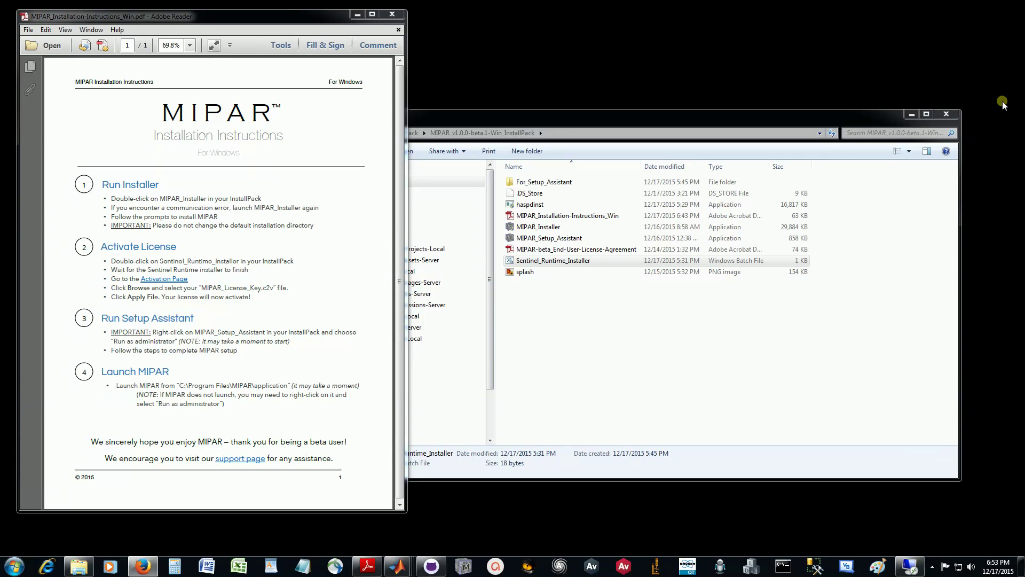
{"action": "left_click_drag", "start_coordinate": [856, 46], "coordinate": [418, 62]}
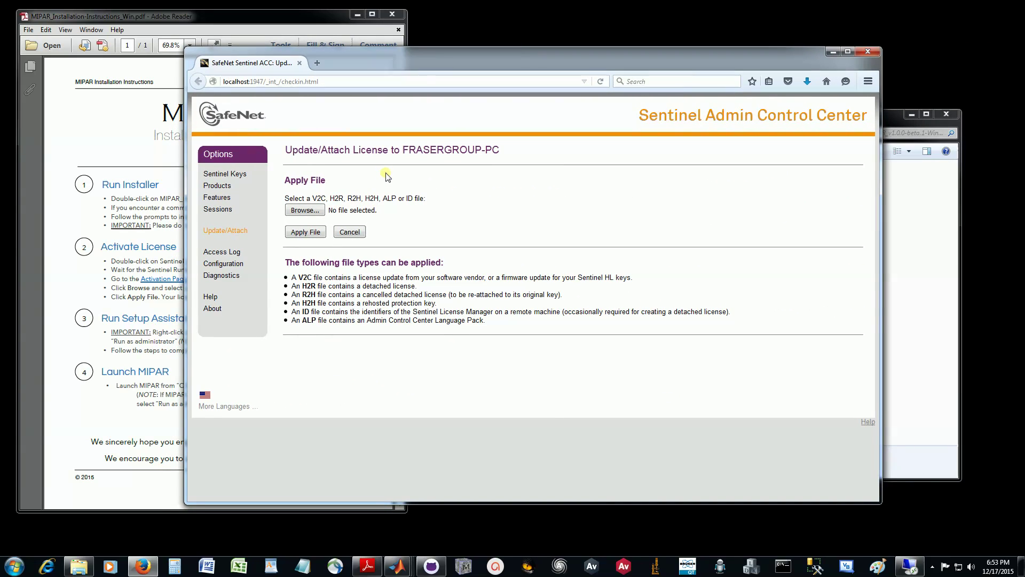
Upload and apply MIPAR_License_Key.v2c, then close the browser and return to the install pack folder
{"action": "left_click", "coordinate": [304, 211]}
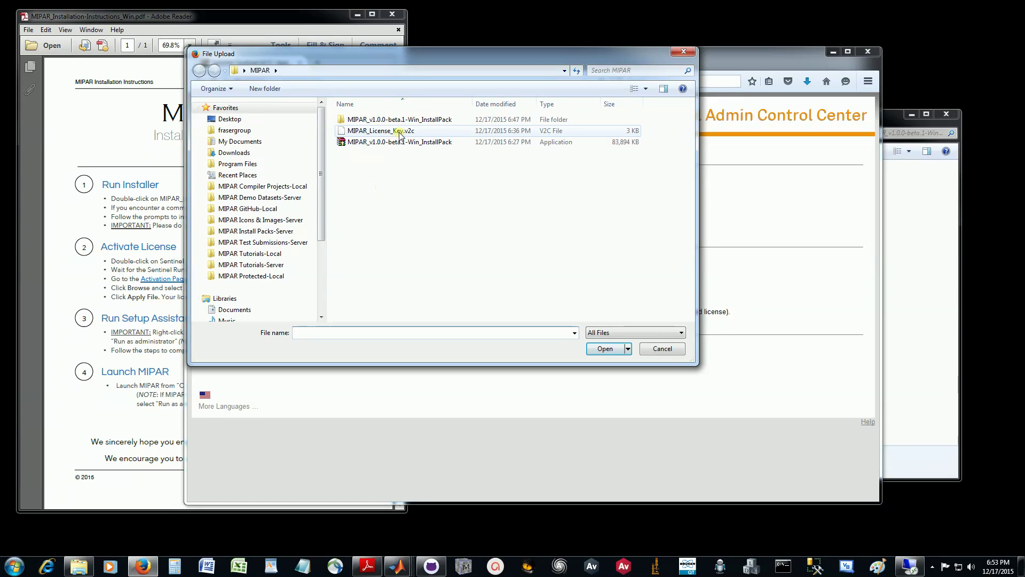
{"action": "left_click", "coordinate": [400, 132]}
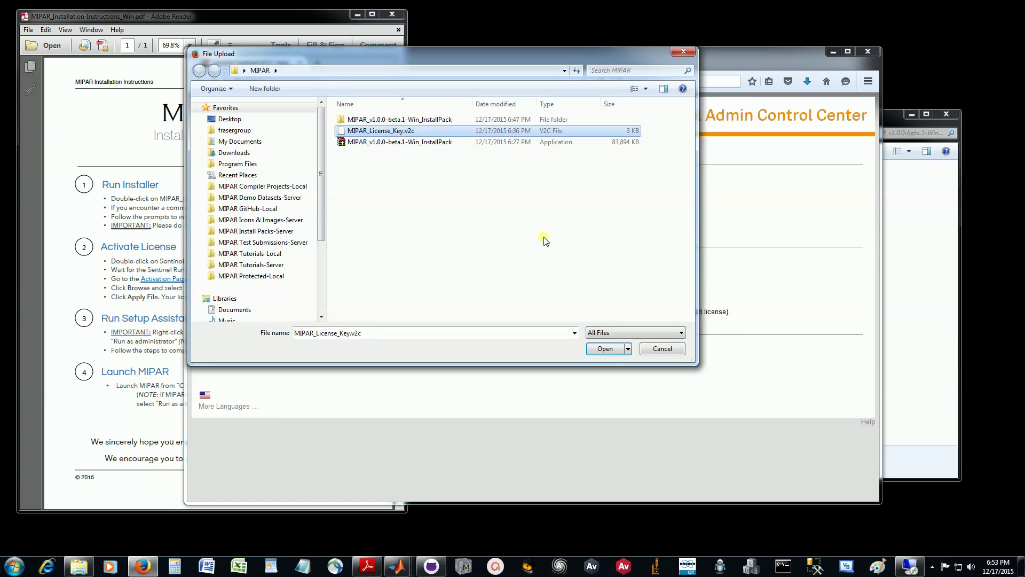
{"action": "left_click", "coordinate": [604, 349]}
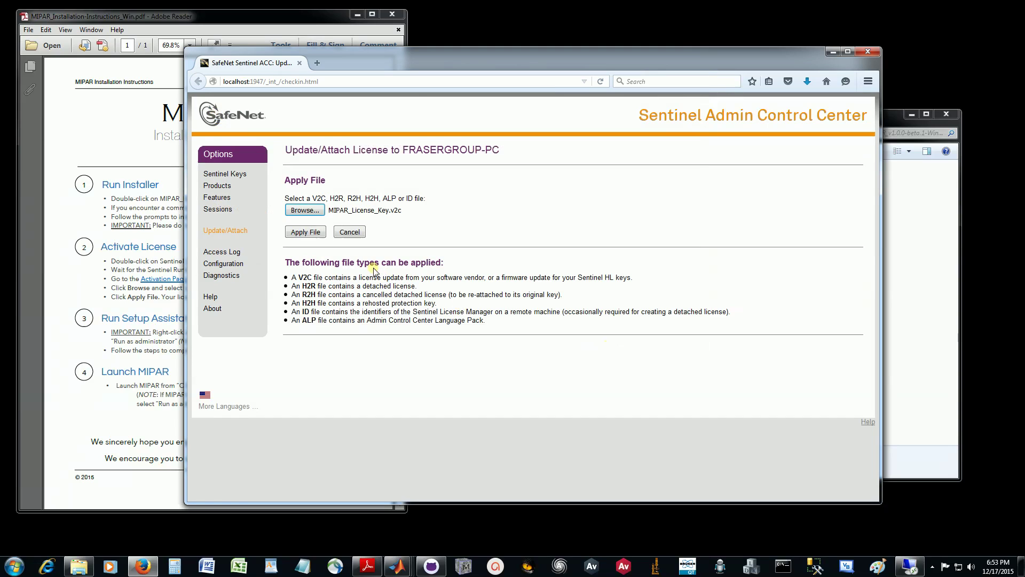
{"action": "left_click", "coordinate": [319, 238]}
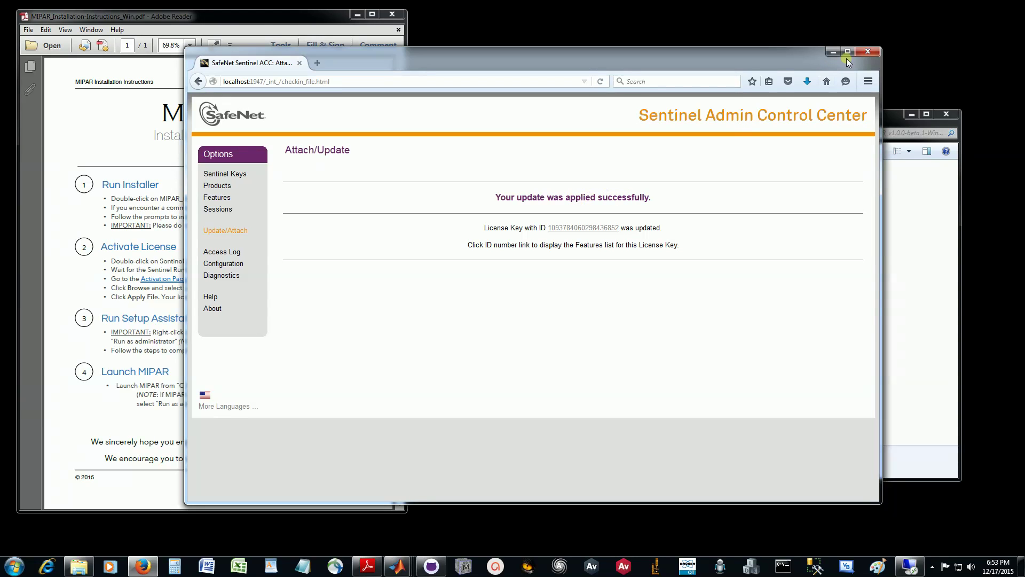
{"action": "left_click", "coordinate": [870, 51]}
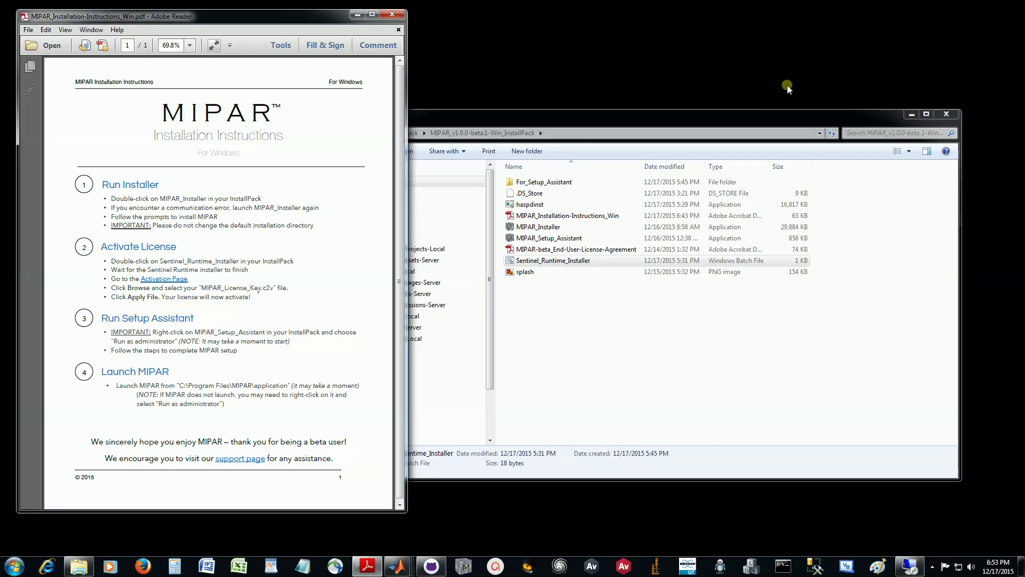
{"action": "left_click", "coordinate": [584, 120]}
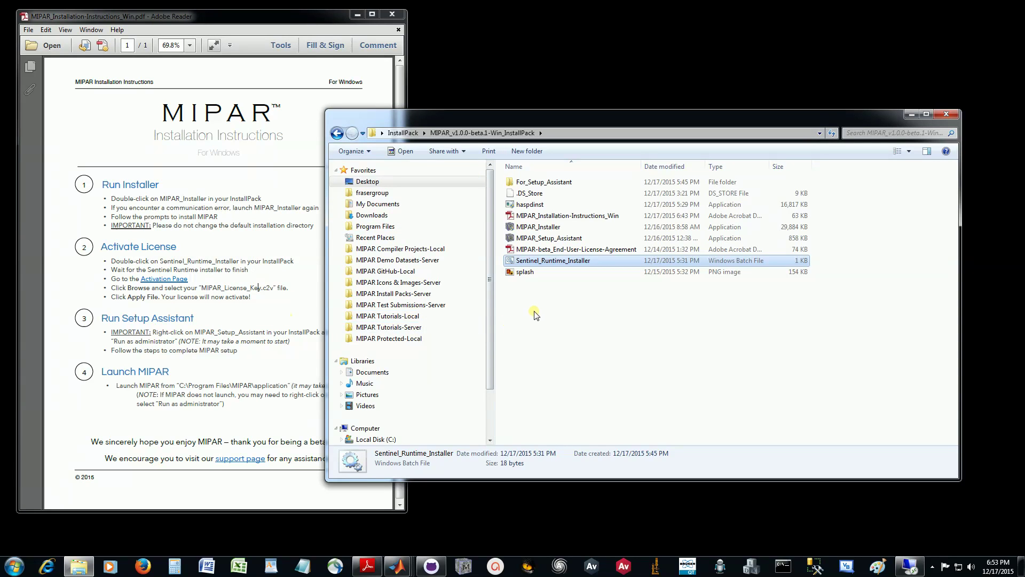
Run MIPAR_Setup_Assistant from the InstallPack folder as administrator
{"action": "left_click", "coordinate": [555, 241]}
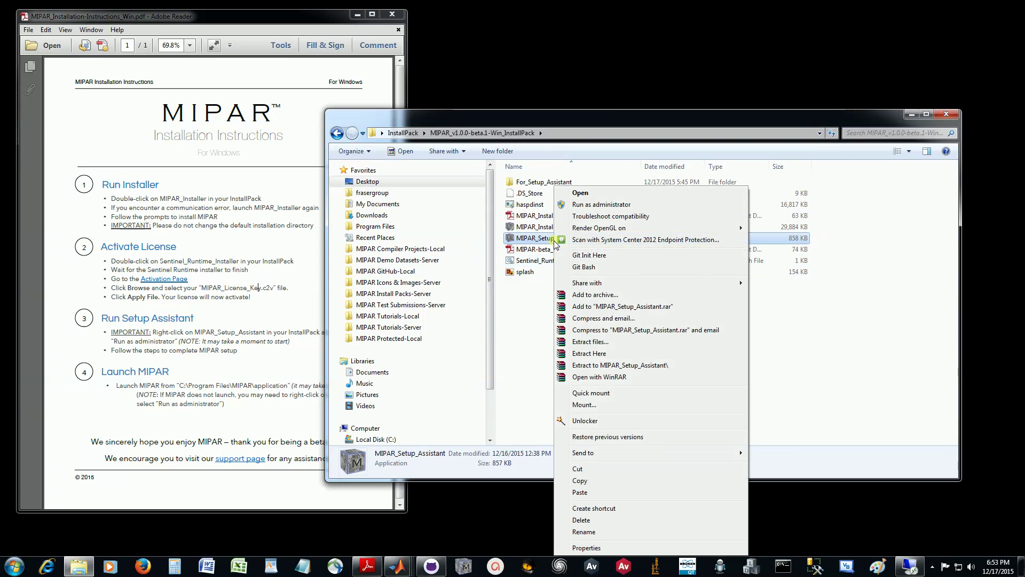
{"action": "left_click", "coordinate": [605, 207]}
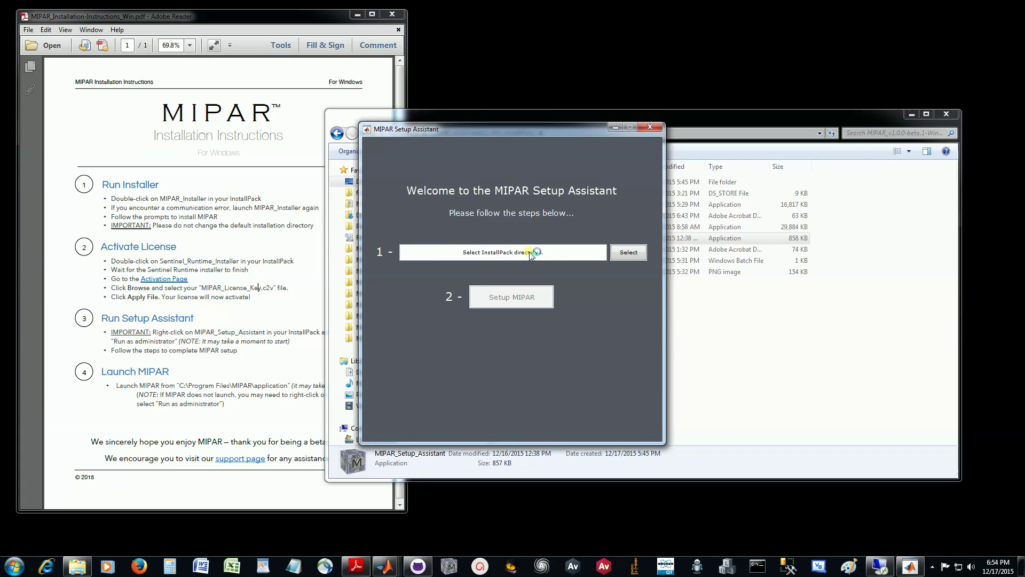
Choose MIPAR_v1.0.0-beta.1-Win_InstallPack as the InstallPack directory and start Setup MIPAR
{"action": "left_click", "coordinate": [630, 253]}
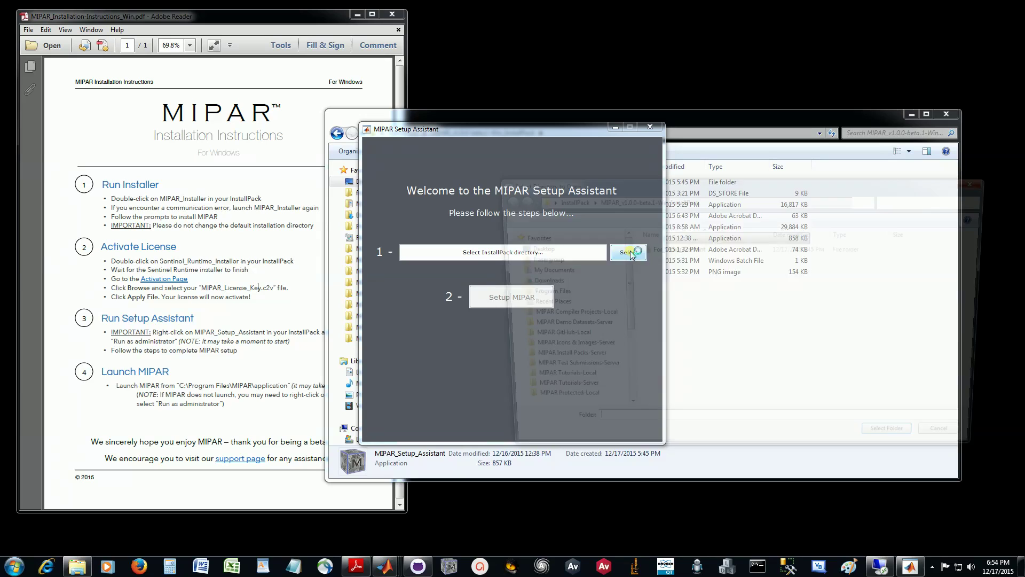
{"action": "left_click", "coordinate": [565, 201]}
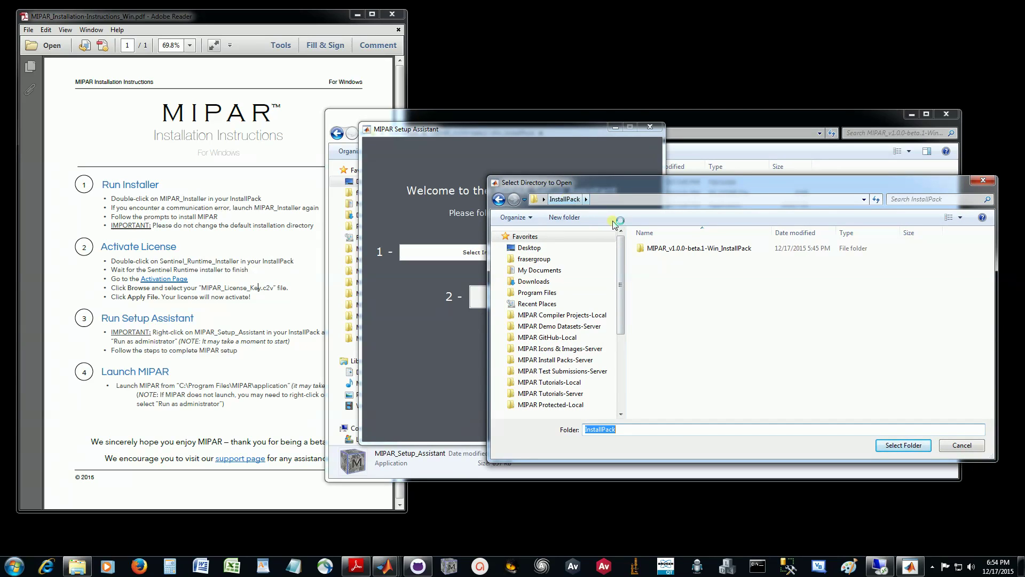
{"action": "left_click", "coordinate": [697, 250]}
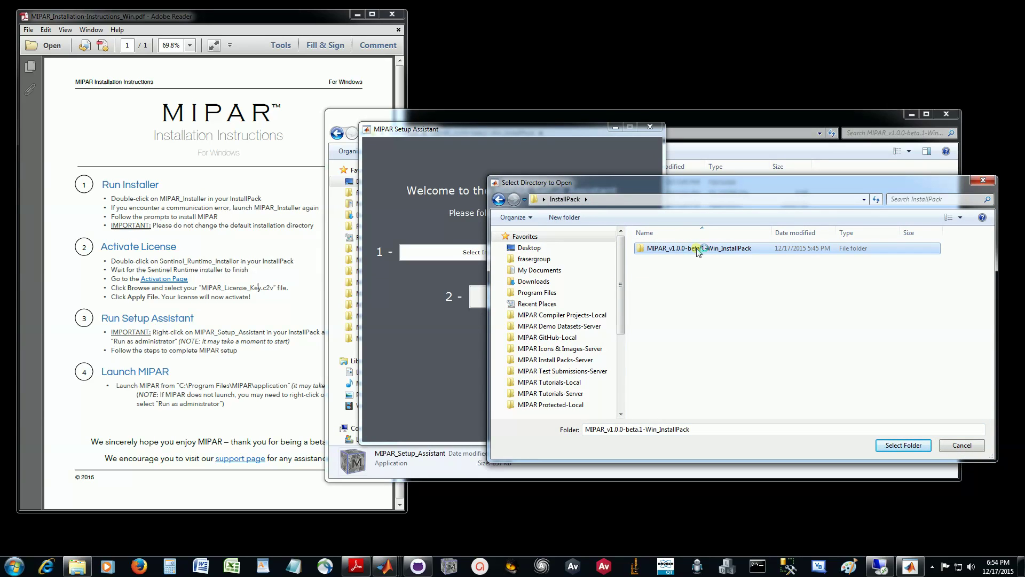
{"action": "left_click", "coordinate": [902, 445]}
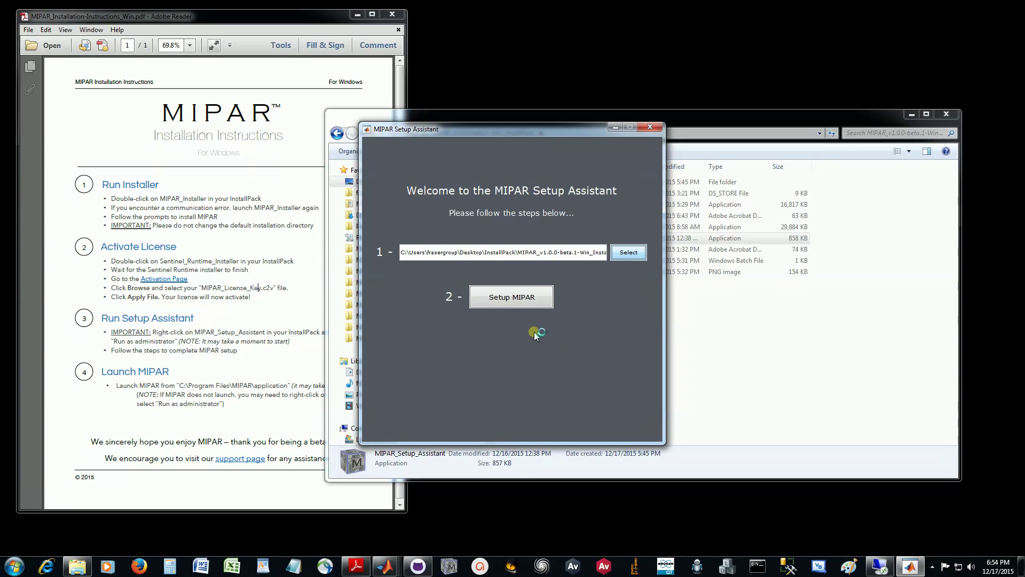
{"action": "left_click", "coordinate": [517, 300]}
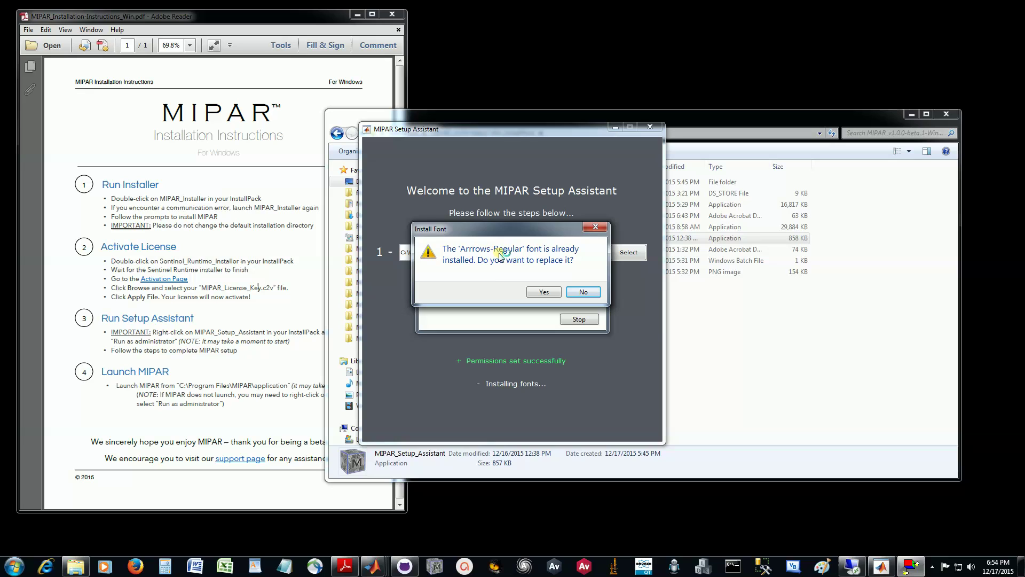
Replace all nine existing fonts, from Arrows-Regular through Varela, when prompted
{"action": "left_click", "coordinate": [542, 292]}
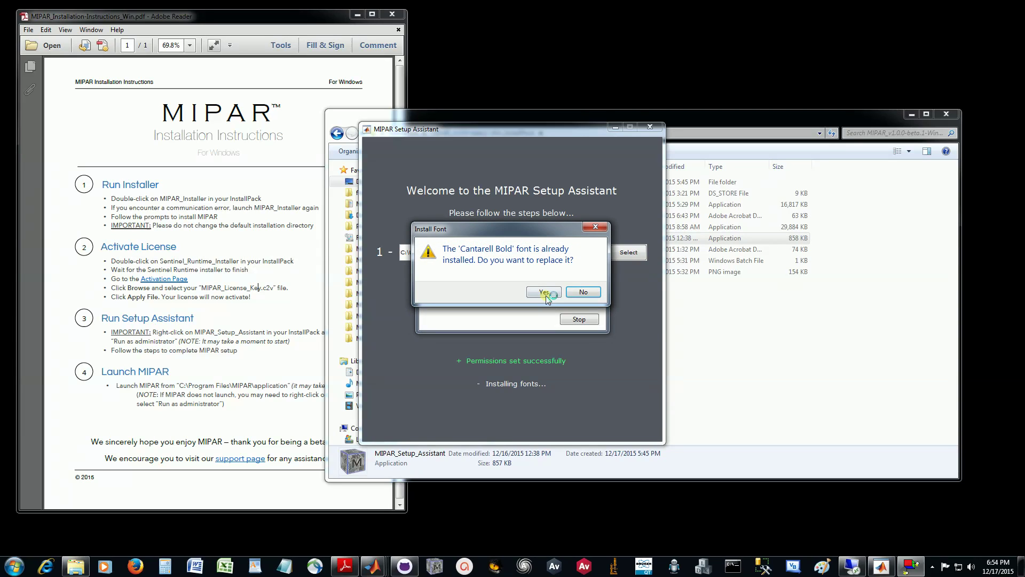
{"action": "left_click", "coordinate": [553, 296]}
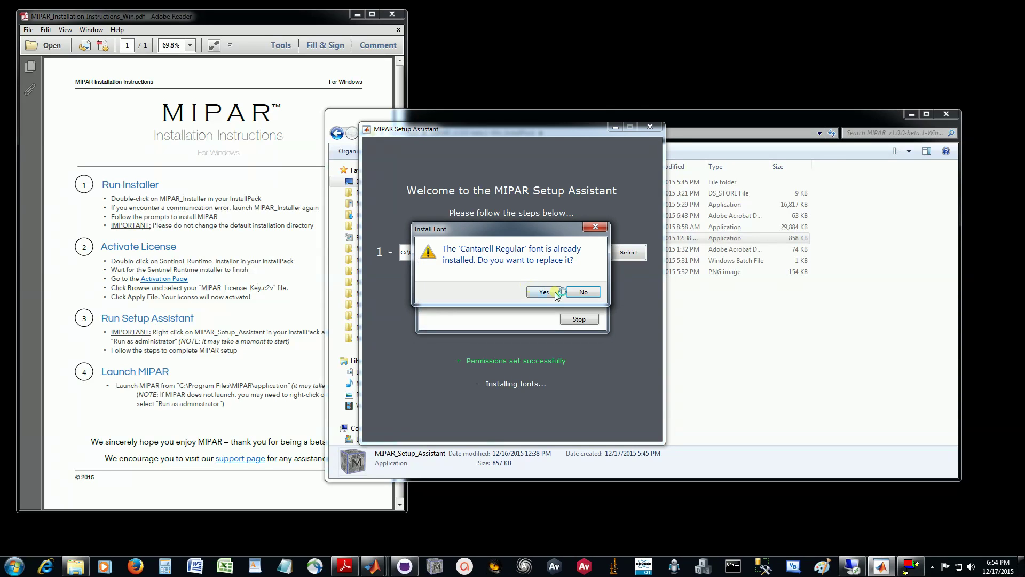
{"action": "left_click", "coordinate": [549, 293]}
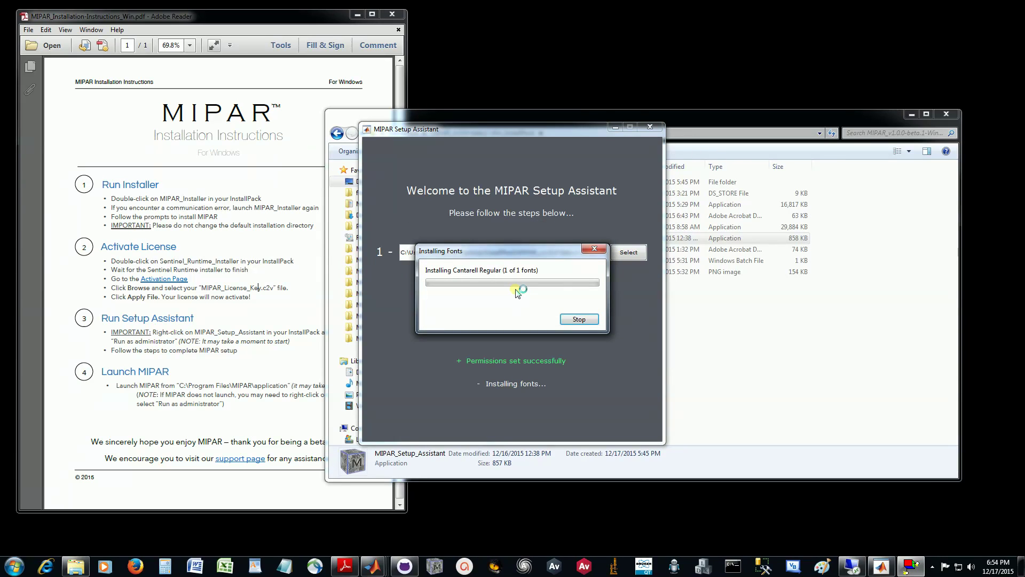
{"action": "left_click", "coordinate": [534, 293]}
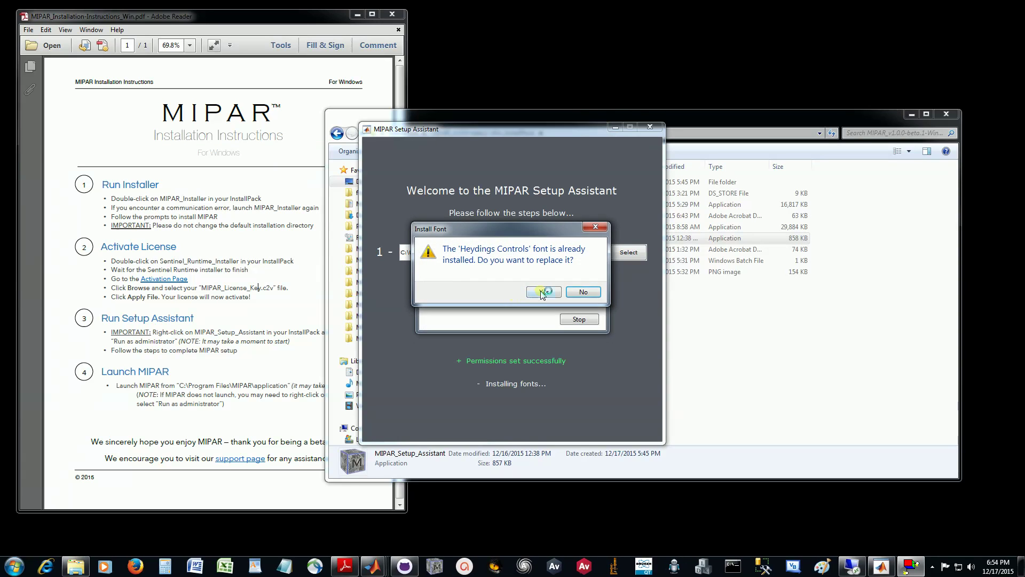
{"action": "left_click", "coordinate": [543, 293]}
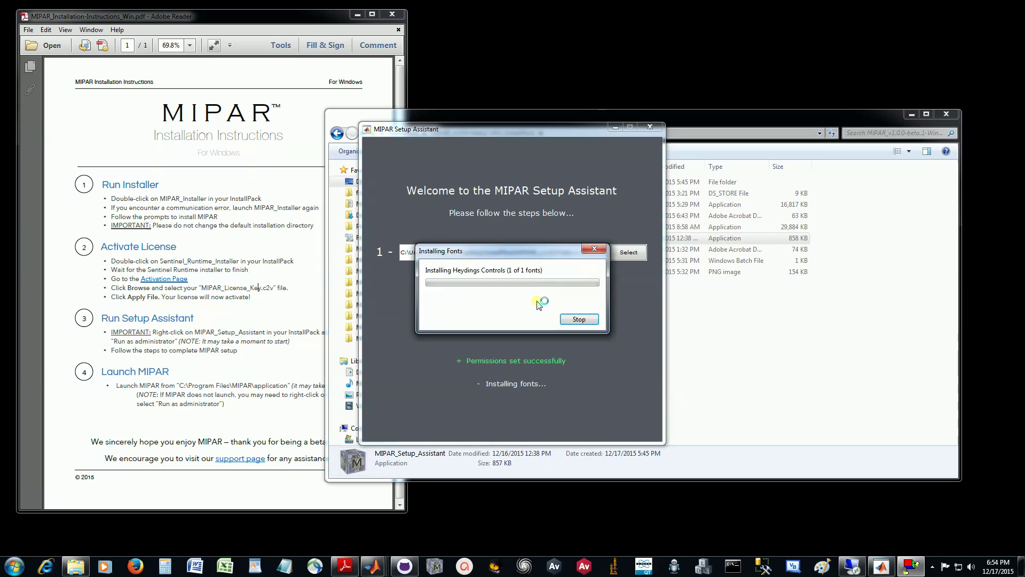
{"action": "left_click", "coordinate": [540, 293]}
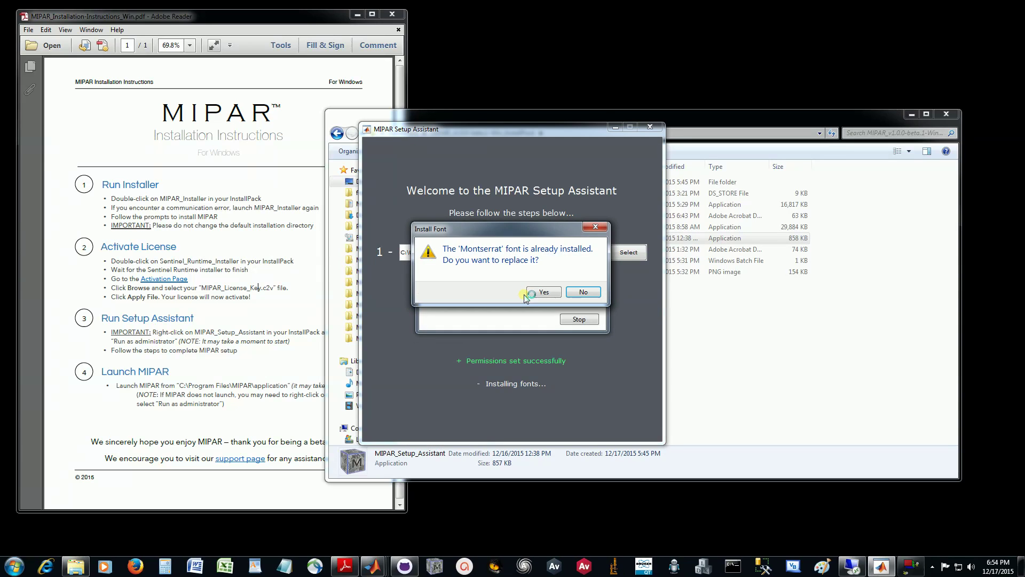
{"action": "left_click", "coordinate": [540, 293]}
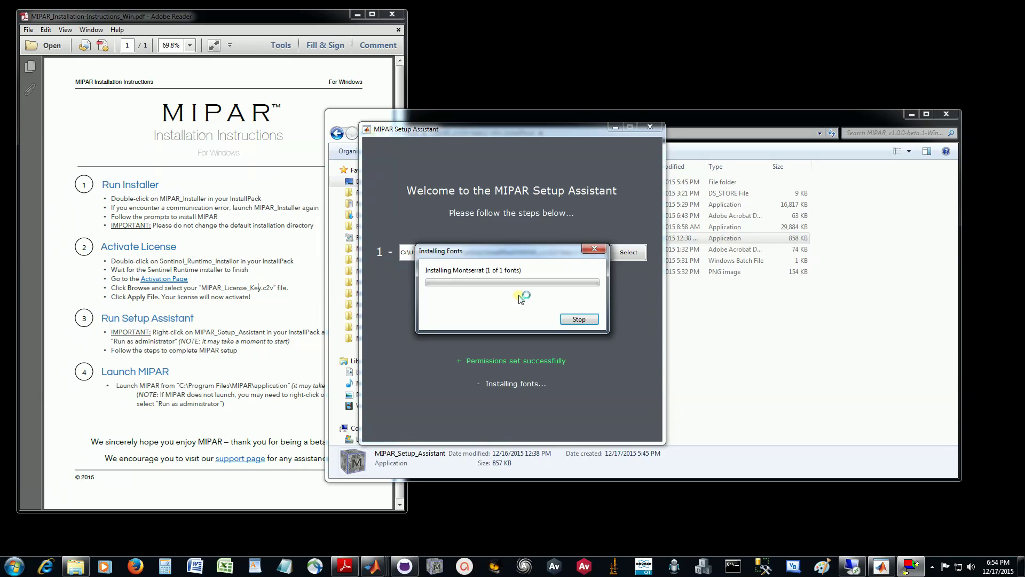
{"action": "left_click", "coordinate": [550, 293]}
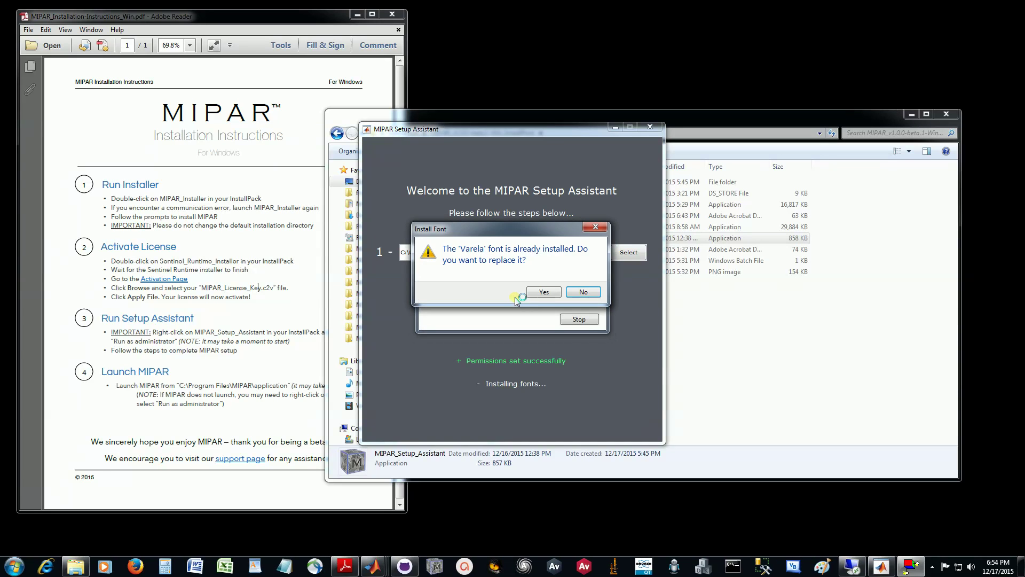
{"action": "left_click", "coordinate": [541, 291]}
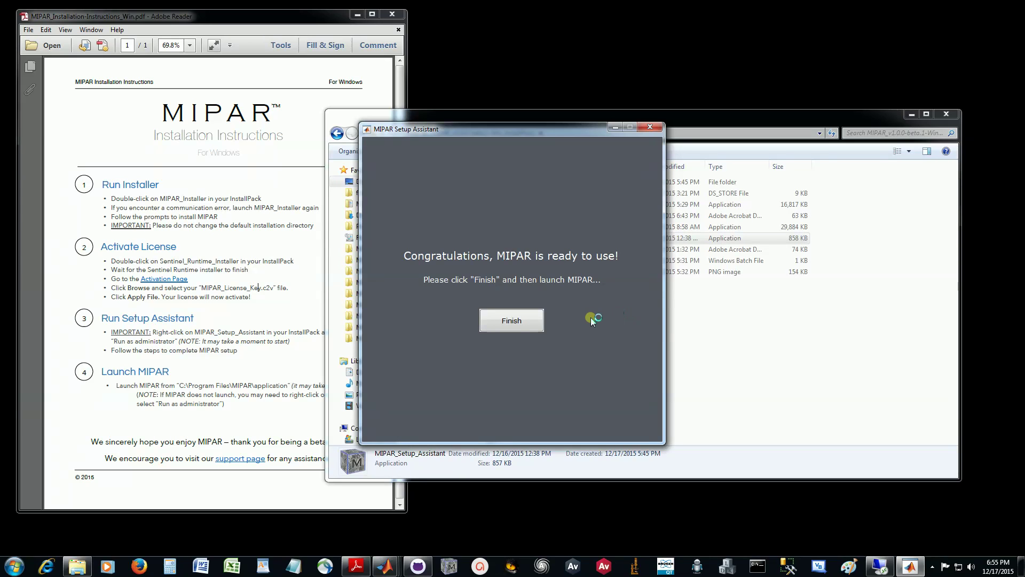
Close the finished Setup Assistant and browse Explorer to C:\Program Files\MIPAR\application
{"action": "left_click", "coordinate": [526, 320]}
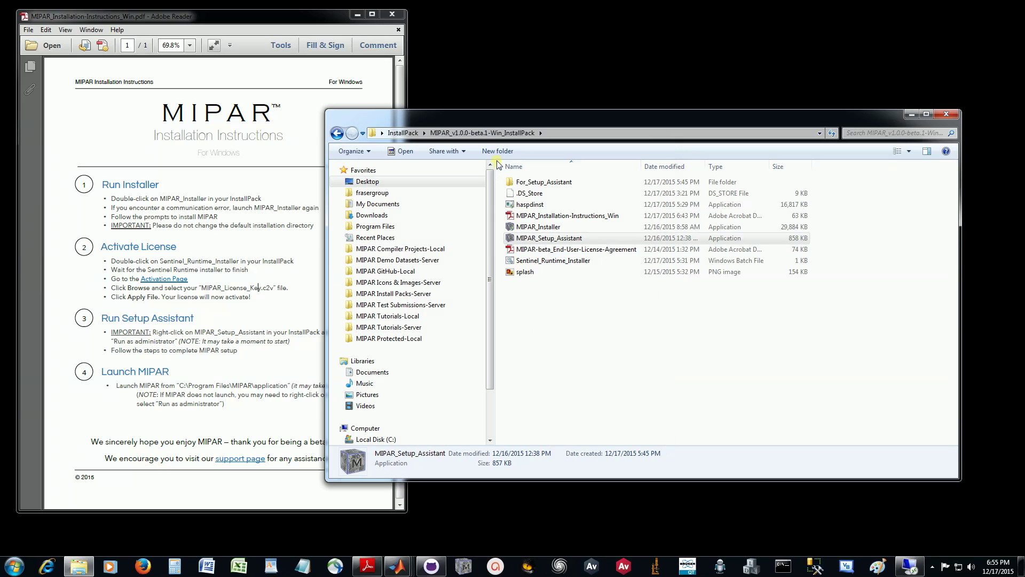
{"action": "left_click_drag", "start_coordinate": [463, 116], "coordinate": [480, 104]}
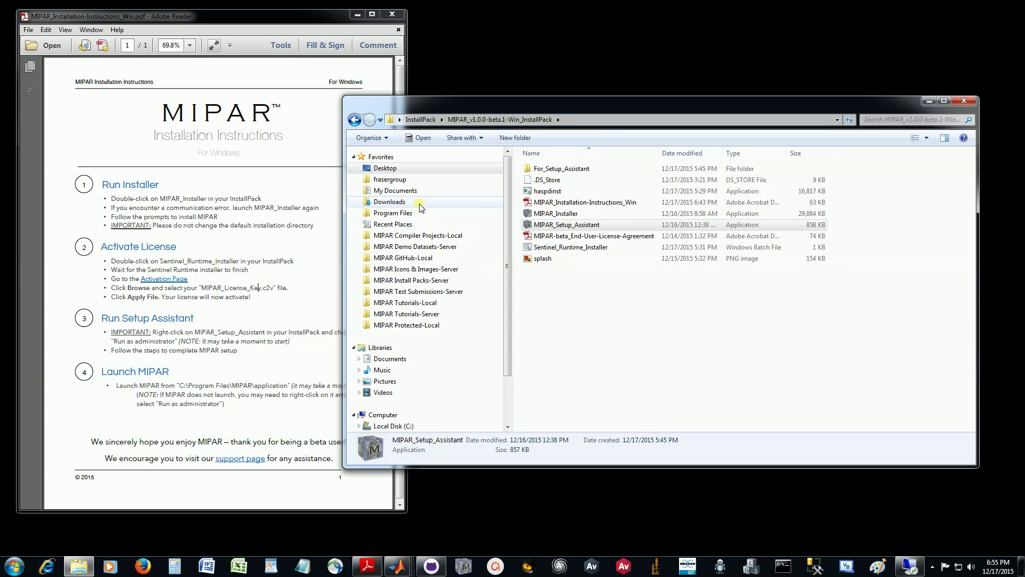
{"action": "left_click", "coordinate": [400, 213]}
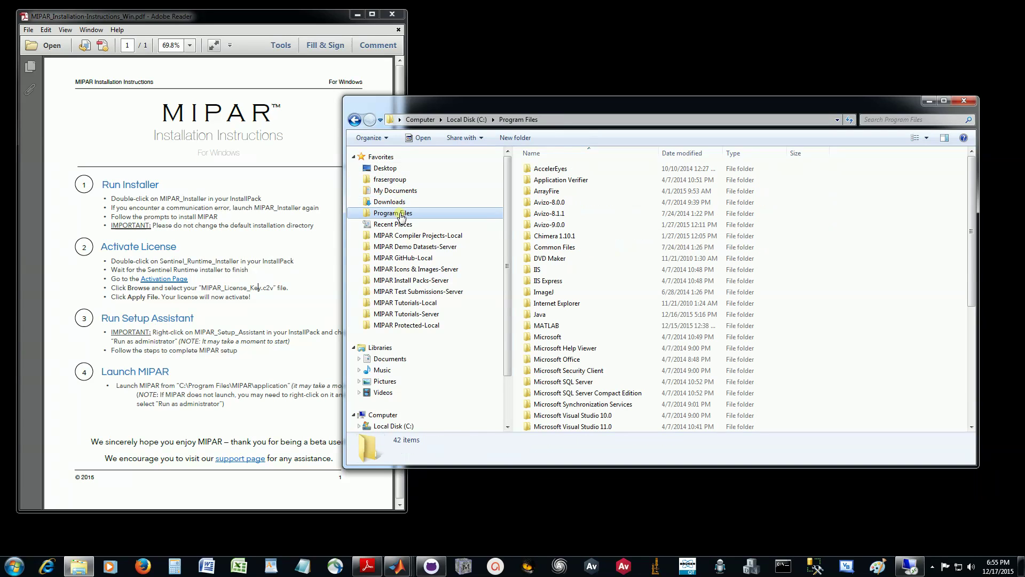
{"action": "left_click", "coordinate": [603, 323]}
{"action": "scroll", "coordinate": [601, 316], "scroll_direction": "down", "scroll_amount": 5}
{"action": "left_click", "coordinate": [554, 282]}
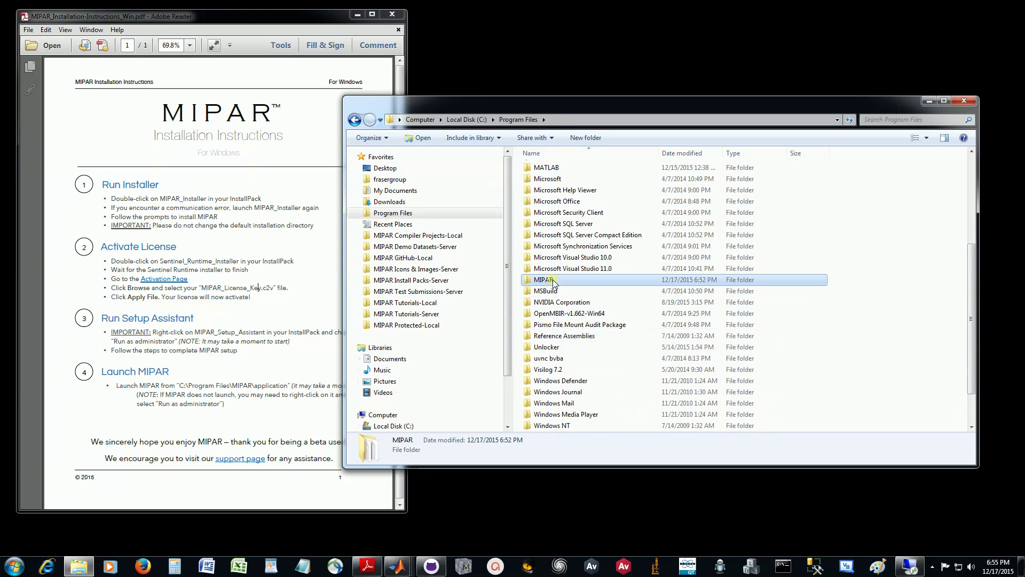
{"action": "double_click", "coordinate": [554, 282]}
{"action": "double_click", "coordinate": [550, 180]}
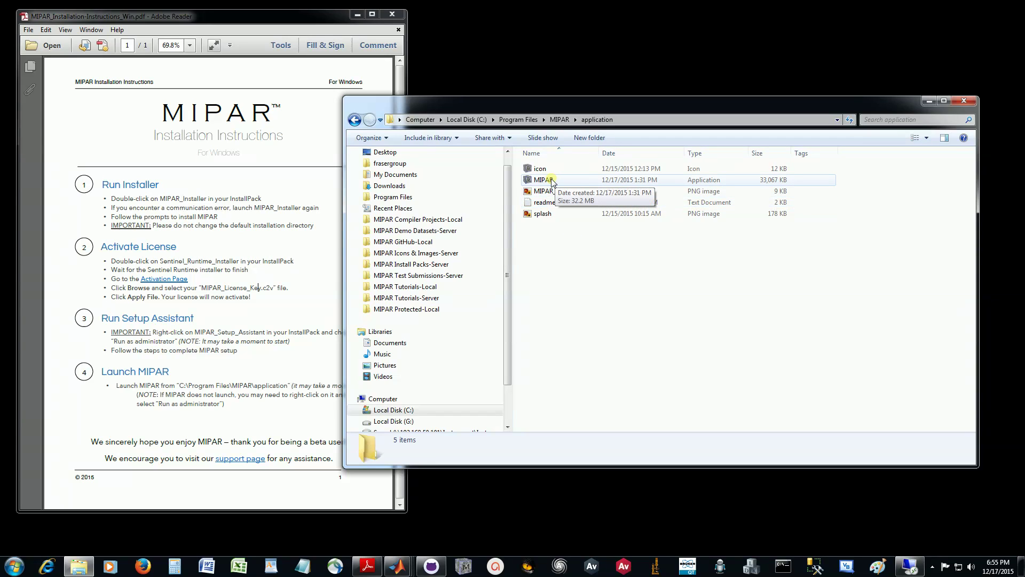
Run the MIPAR application in C:\Program Files\MIPAR\application as administrator
{"action": "left_click", "coordinate": [546, 182]}
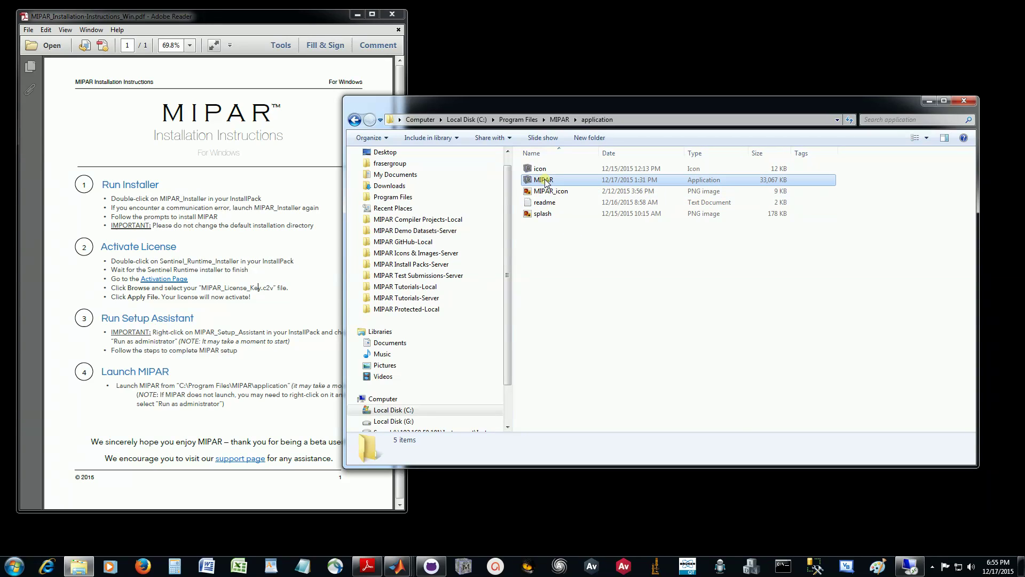
{"action": "right_click", "coordinate": [546, 181]}
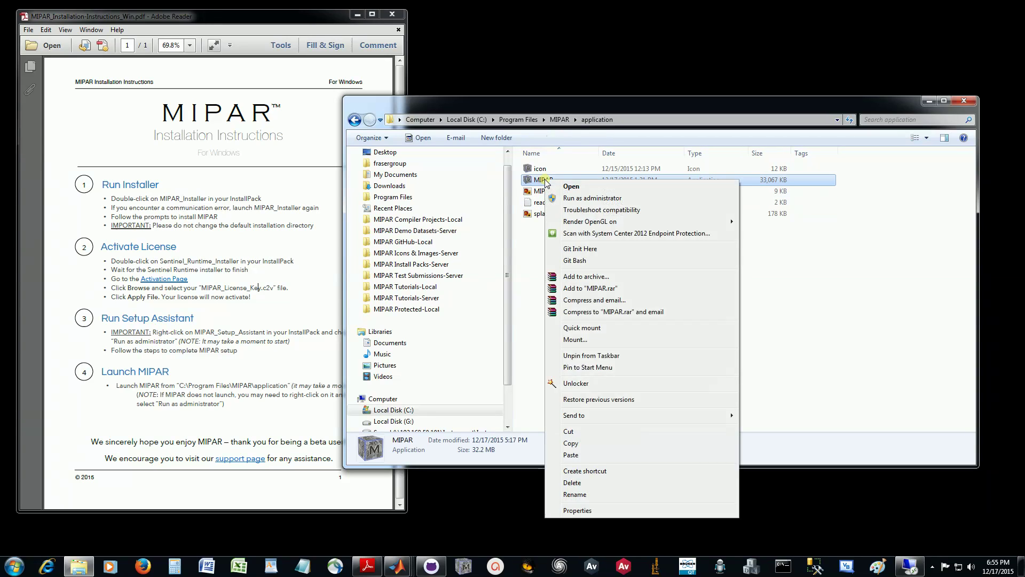
{"action": "left_click", "coordinate": [580, 200]}
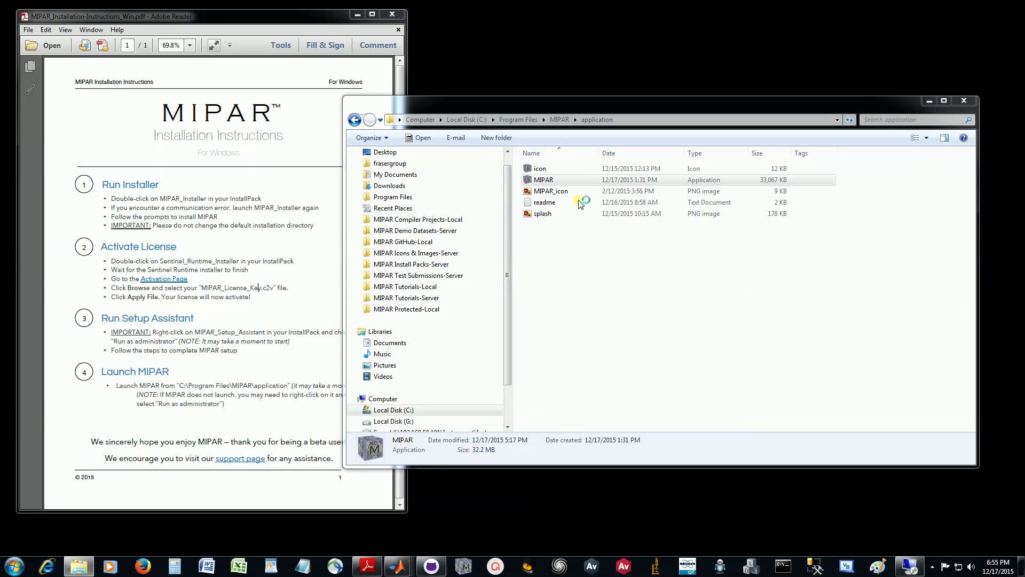